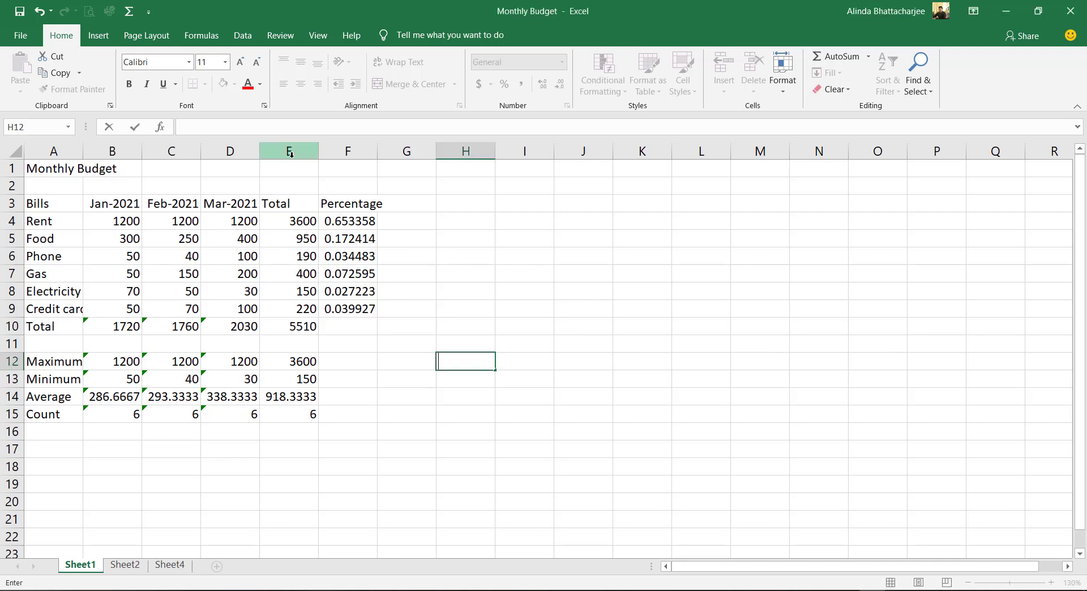
Step: Insert a blank column before Total at column E, then undo the insertion
{"action": "left_click", "coordinate": [291, 155]}
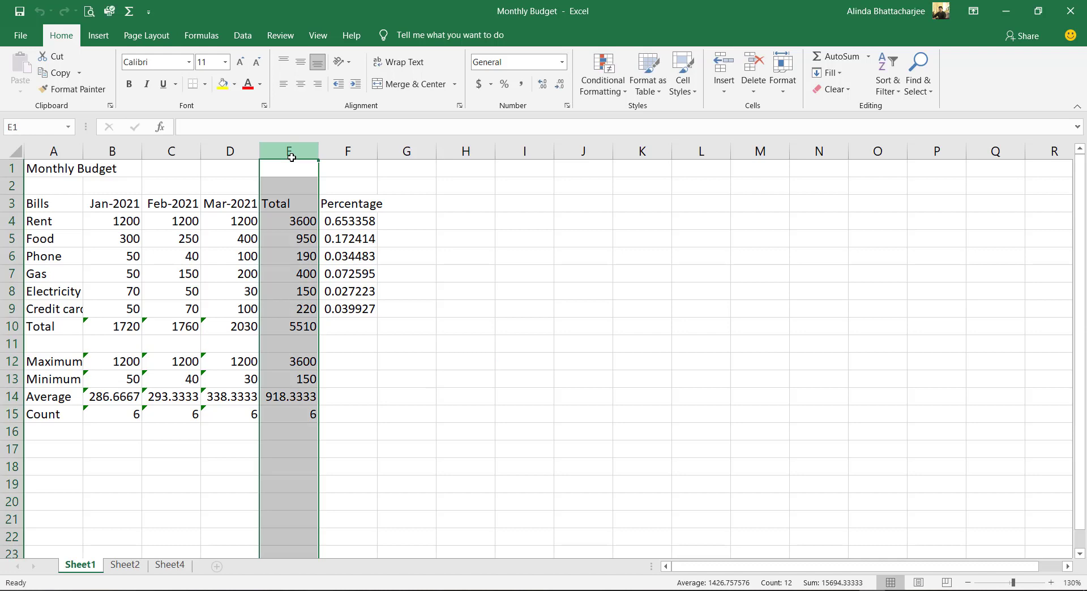
{"action": "key", "text": "ctrl+plus"}
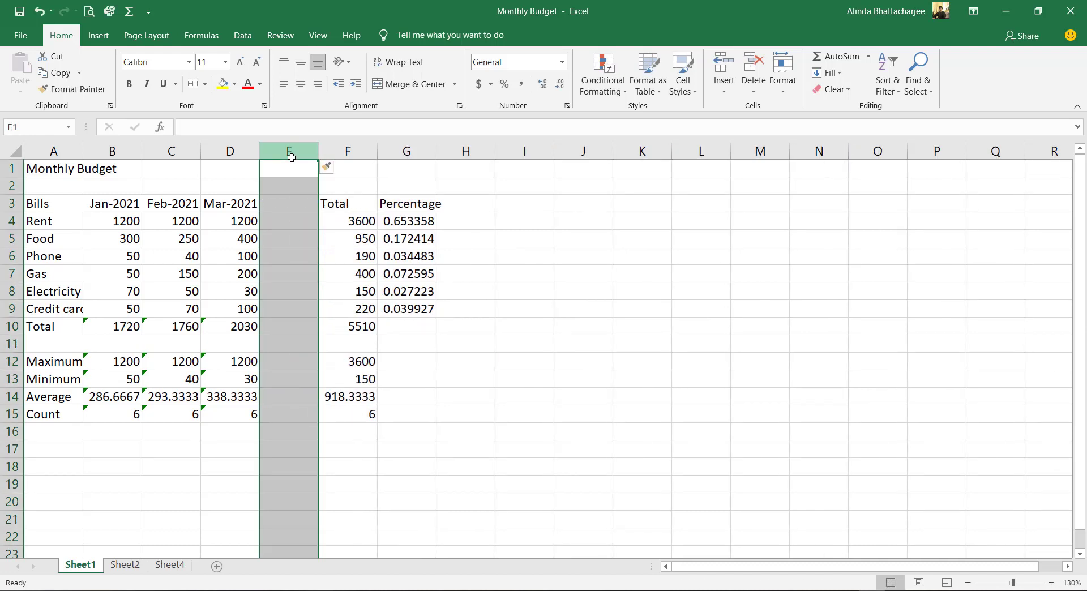
{"action": "left_click", "coordinate": [492, 242]}
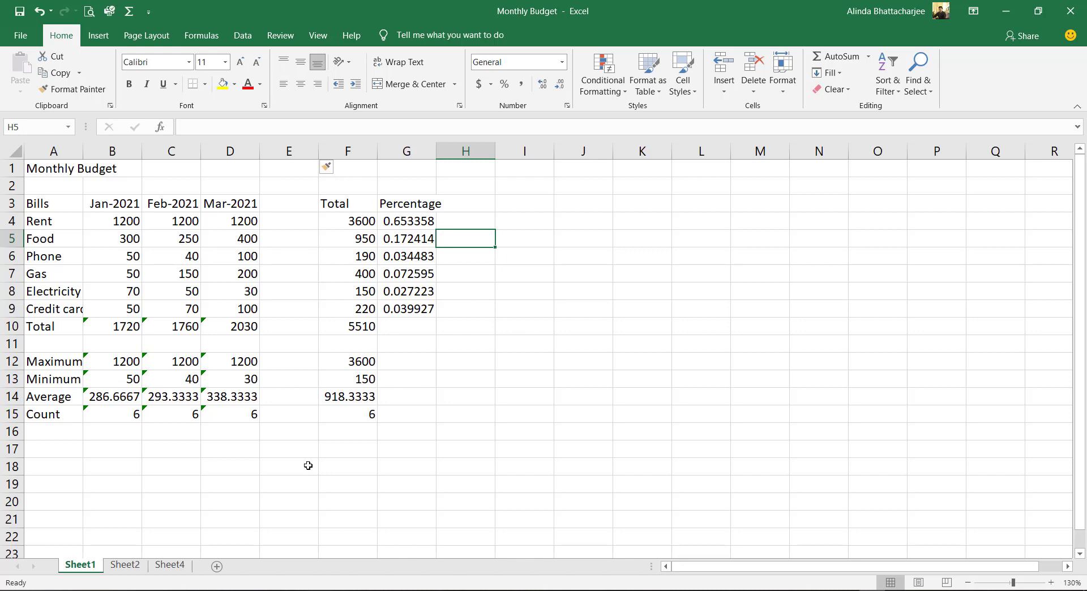
{"action": "left_click", "coordinate": [36, 13]}
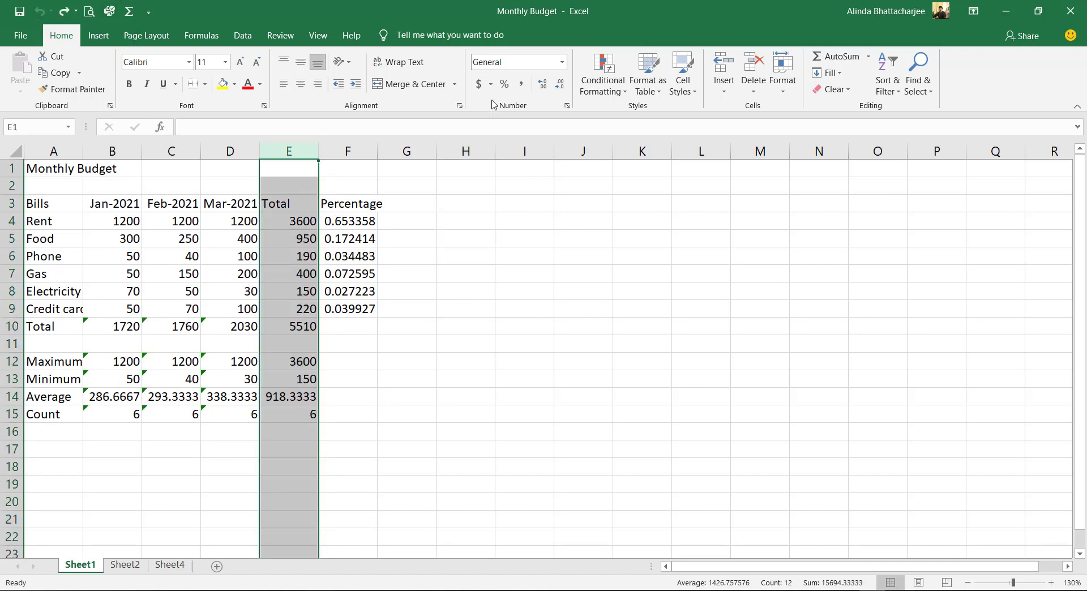
{"action": "left_click", "coordinate": [484, 349]}
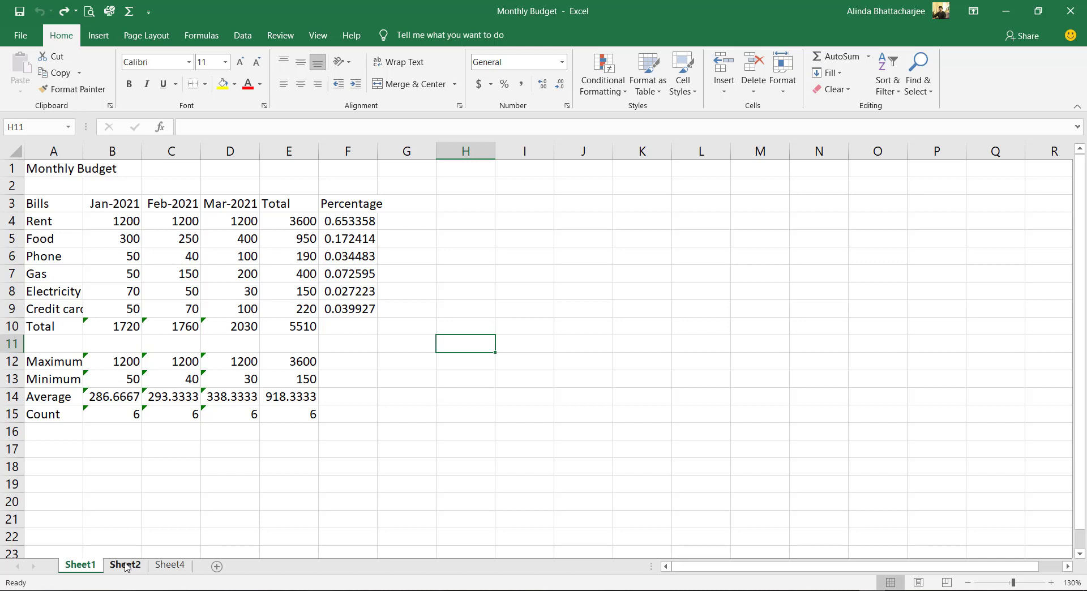
Step: Delete the Sheet2 worksheet from the Monthly Budget workbook
{"action": "left_click", "coordinate": [125, 565]}
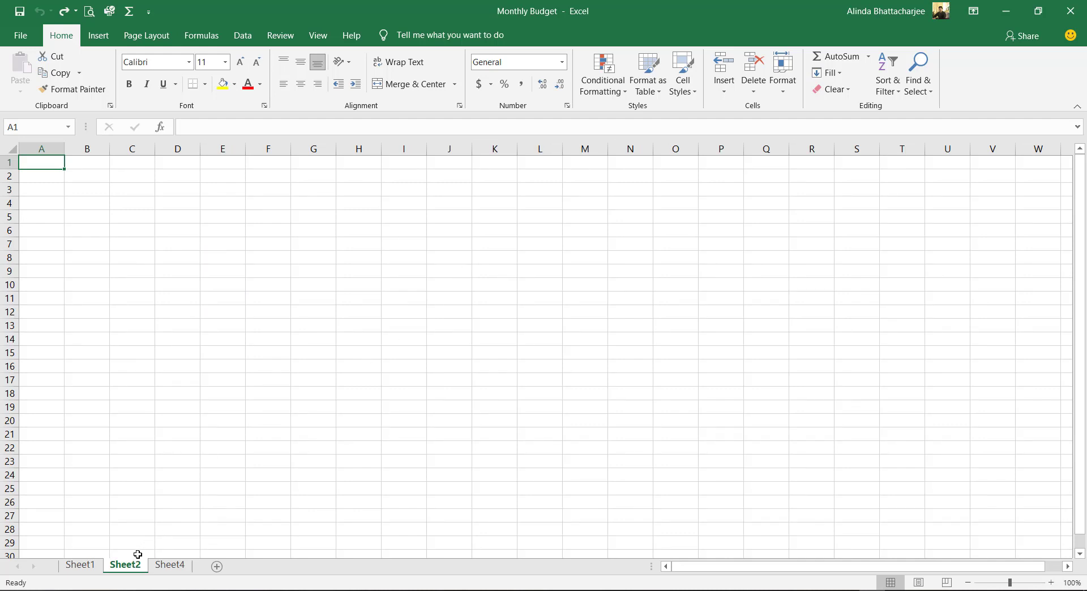
{"action": "right_click", "coordinate": [123, 570]}
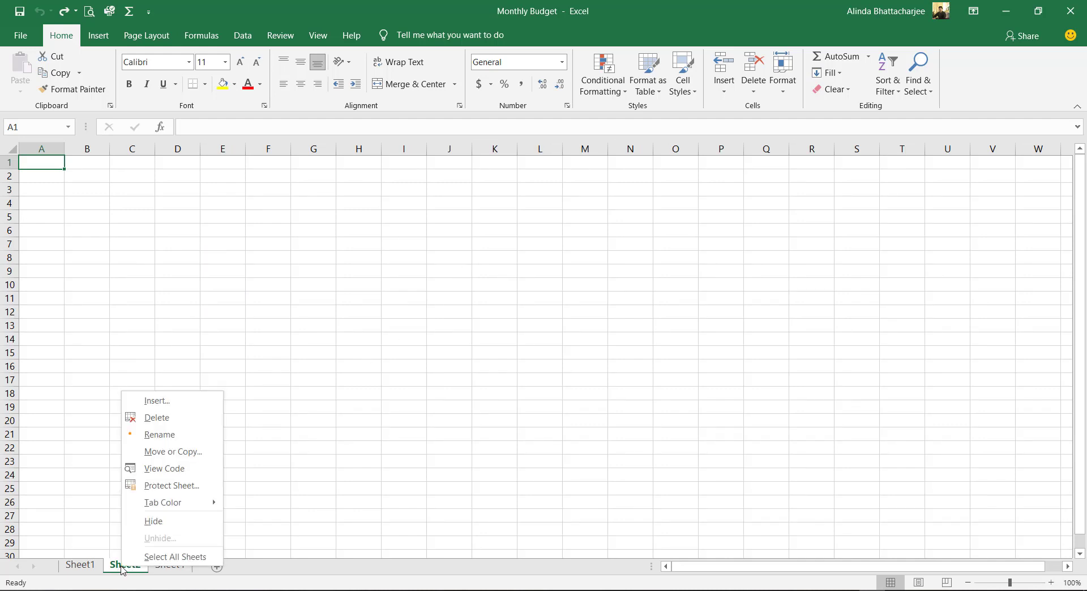
{"action": "left_click", "coordinate": [158, 419]}
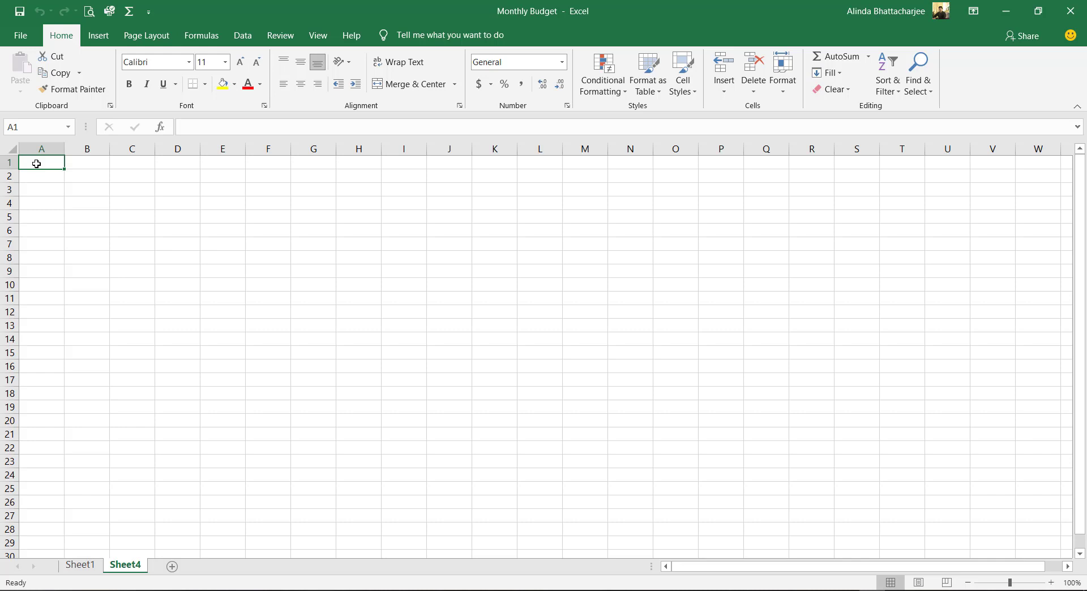
Step: Enter 'Hello' in cell A1 of Sheet4, then request deletion of Sheet4
{"action": "type", "text": "He"}
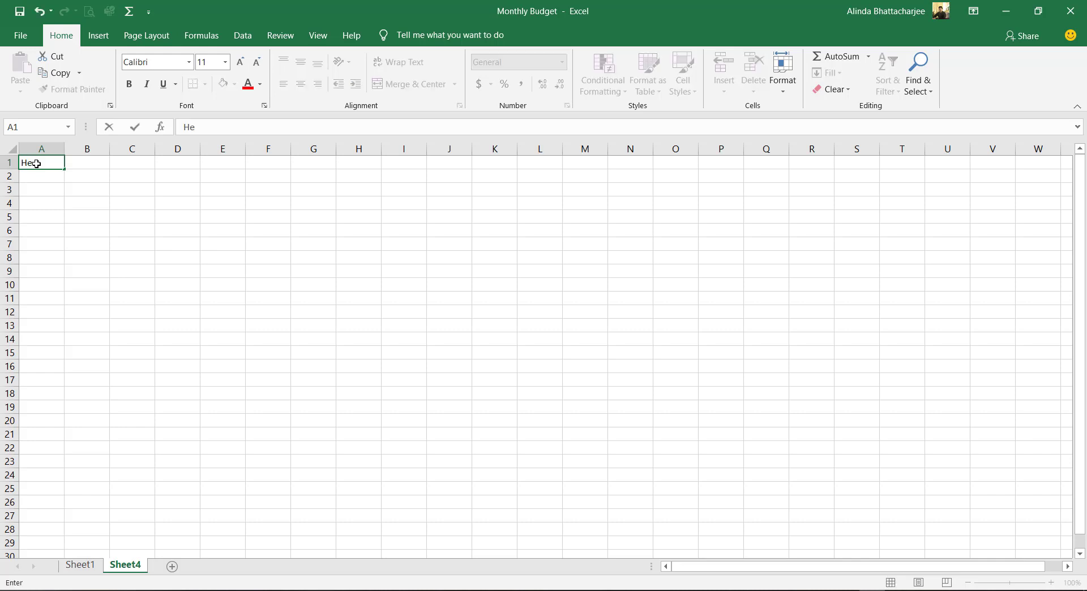
{"action": "type", "text": "llo"}
{"action": "left_click", "coordinate": [169, 271]}
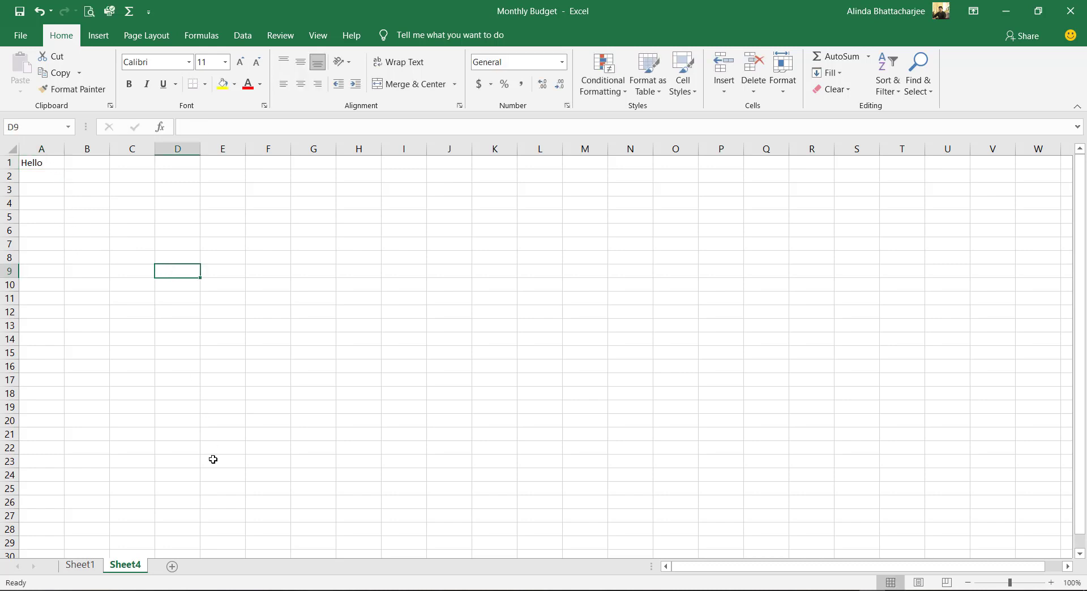
{"action": "right_click", "coordinate": [129, 567]}
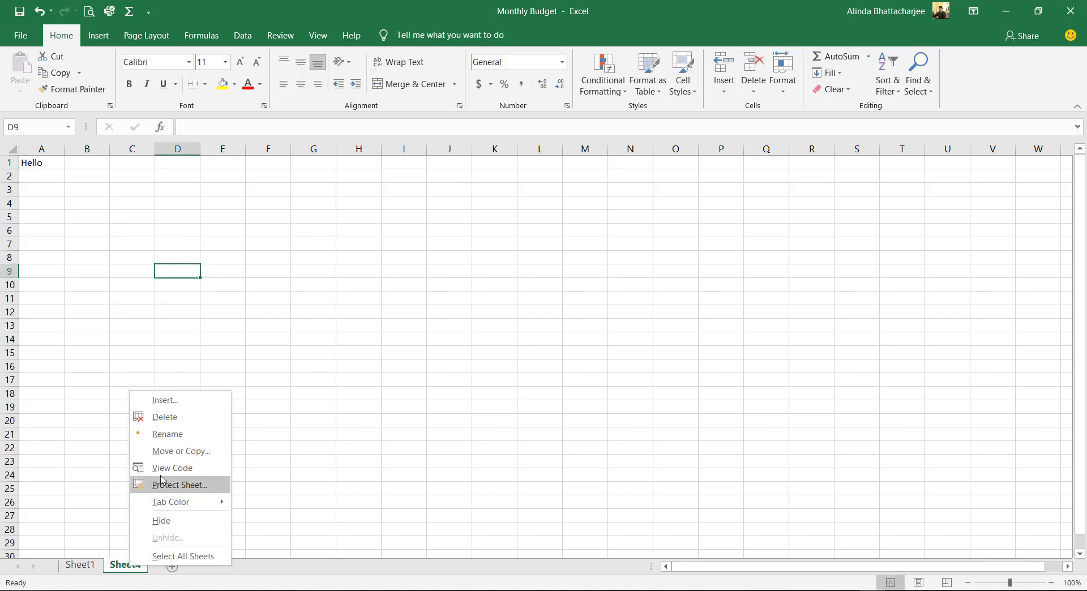
{"action": "left_click", "coordinate": [172, 420]}
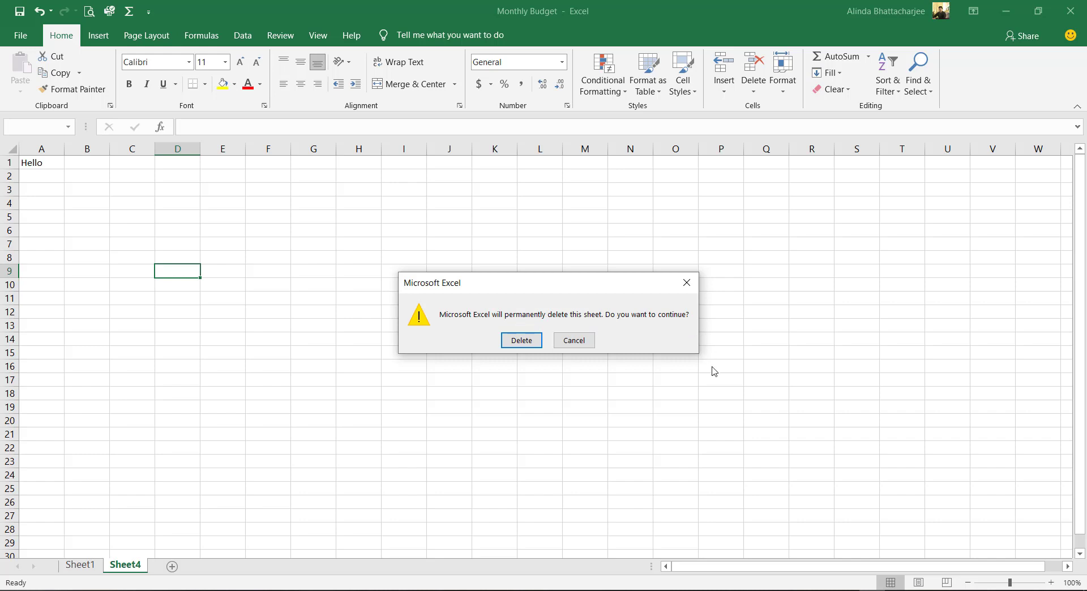
Step: Confirm permanently deleting Sheet4, leaving only Sheet1 with the Monthly Budget table
{"action": "left_click", "coordinate": [520, 340]}
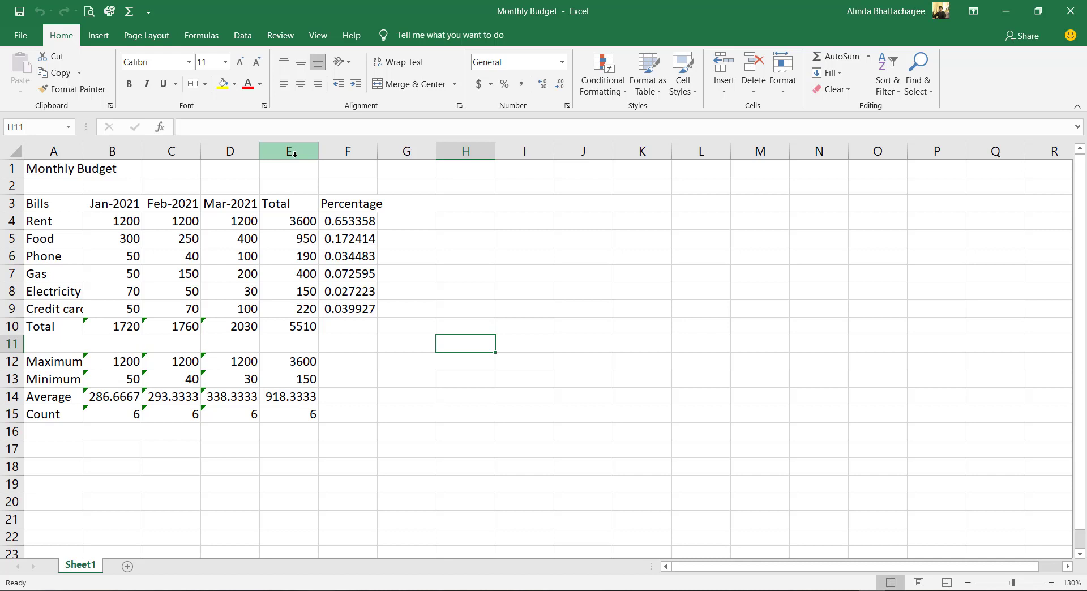
Step: Insert a blank column at E before Total, then remove it again
{"action": "left_click", "coordinate": [294, 154]}
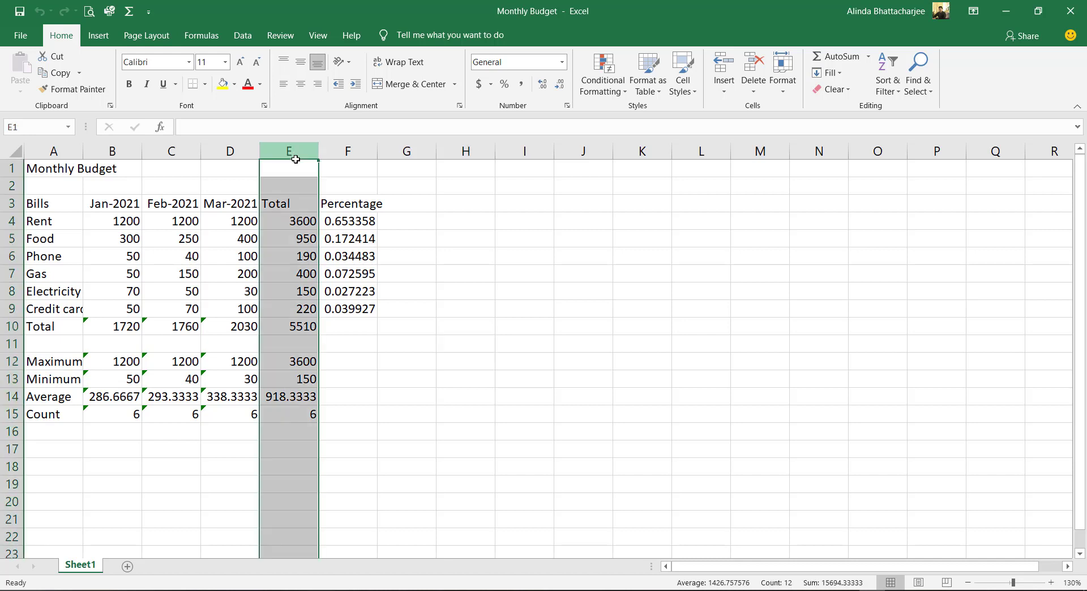
{"action": "key", "text": "ctrl+shift+plus"}
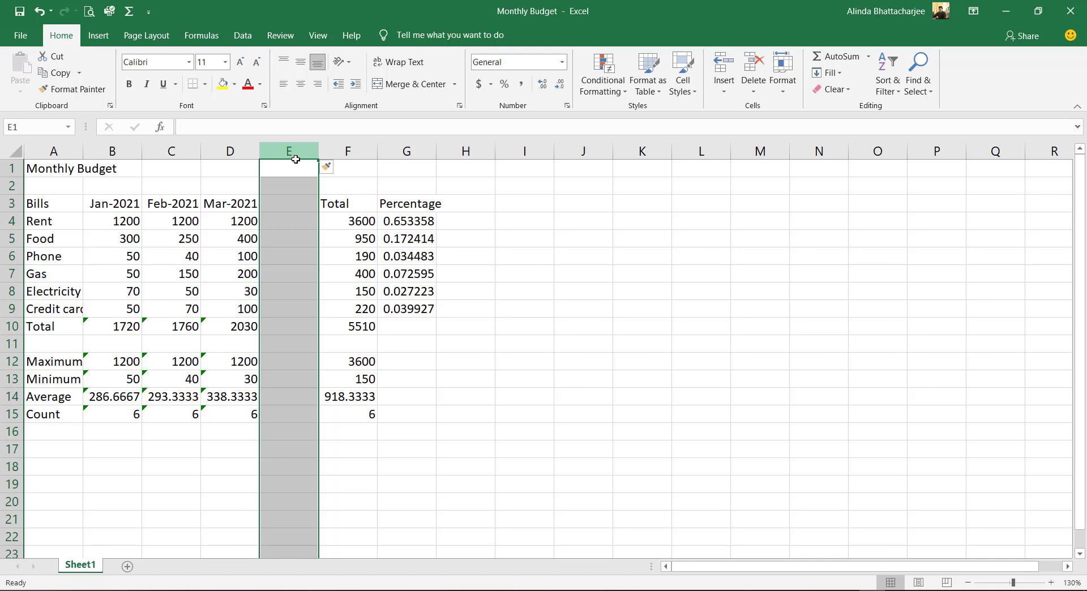
{"action": "key", "text": "ctrl+minus"}
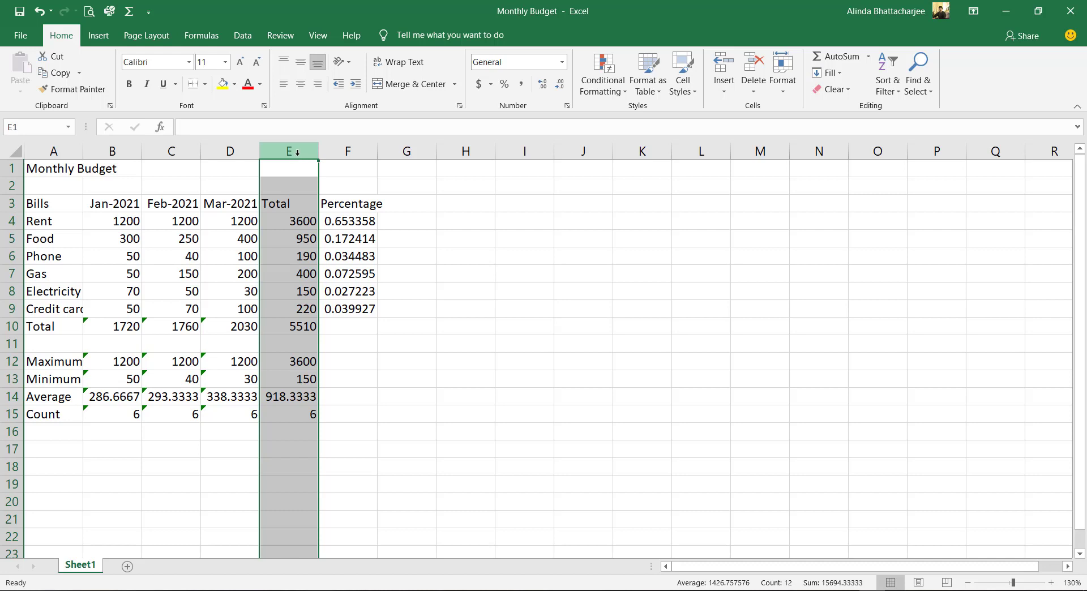
Step: Insert six blank columns E–J, shifting Total to K and Percentage to L
{"action": "left_click_drag", "start_coordinate": [296, 155], "coordinate": [597, 157]}
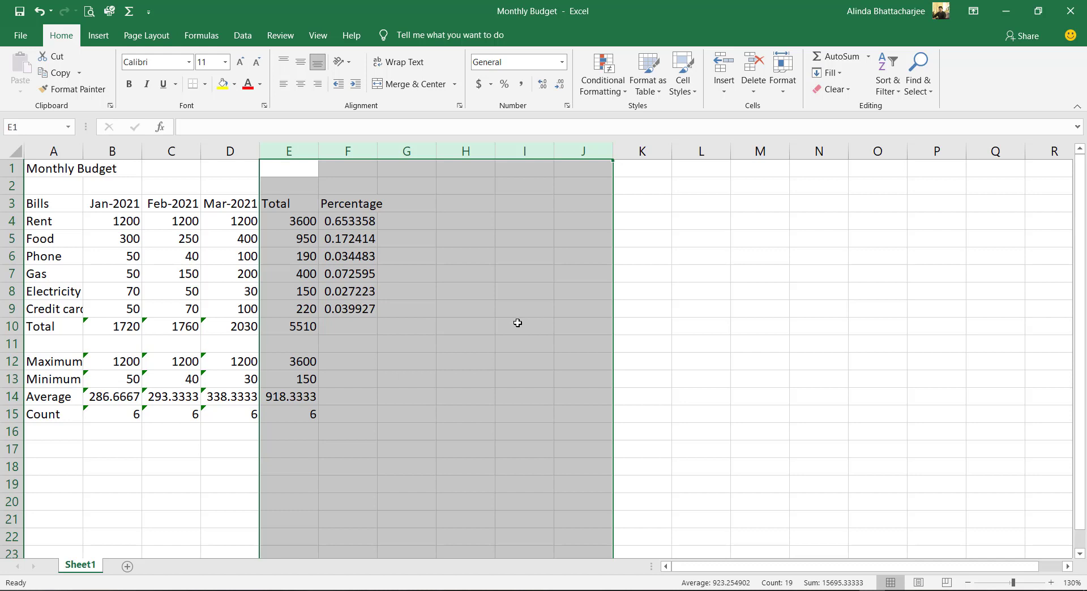
{"action": "key", "text": "ctrl+shift+plus"}
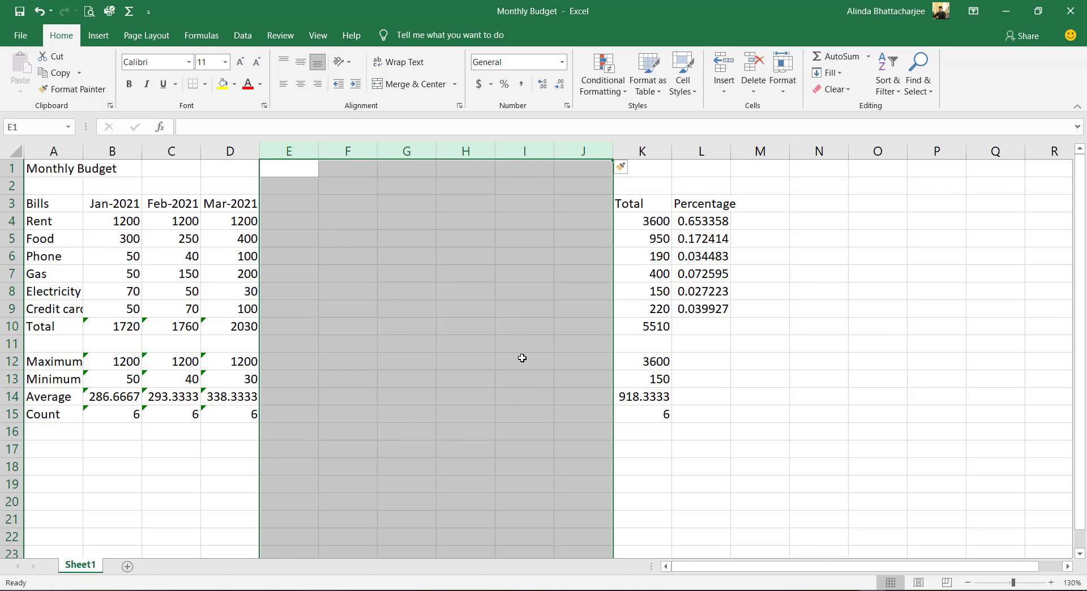
{"action": "left_click", "coordinate": [771, 499]}
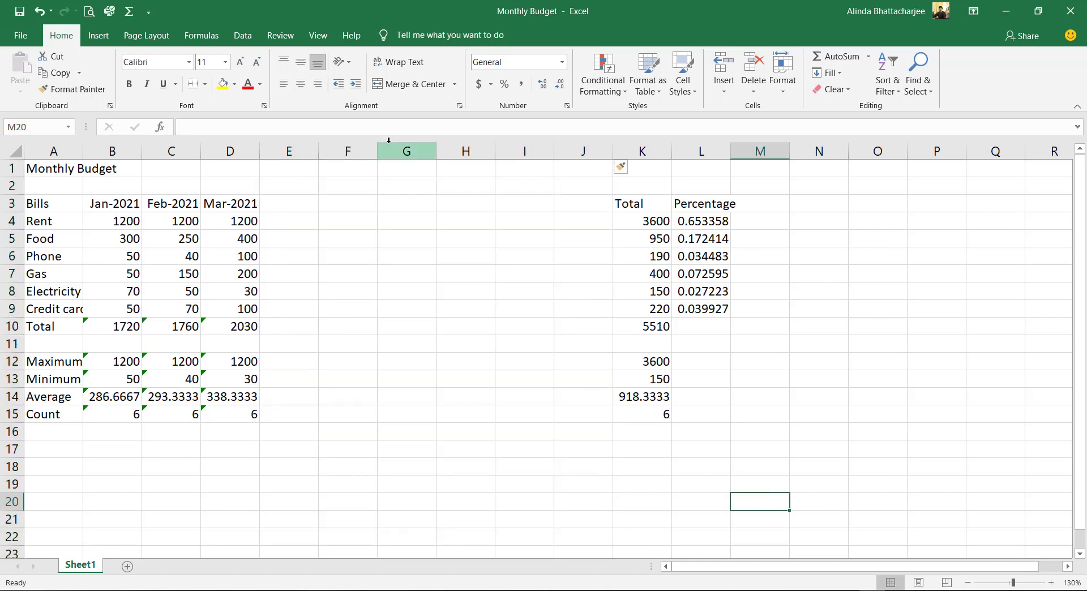
Step: Delete blank columns G through J, returning Total to G and Percentage to H
{"action": "left_click_drag", "start_coordinate": [399, 154], "coordinate": [578, 153]}
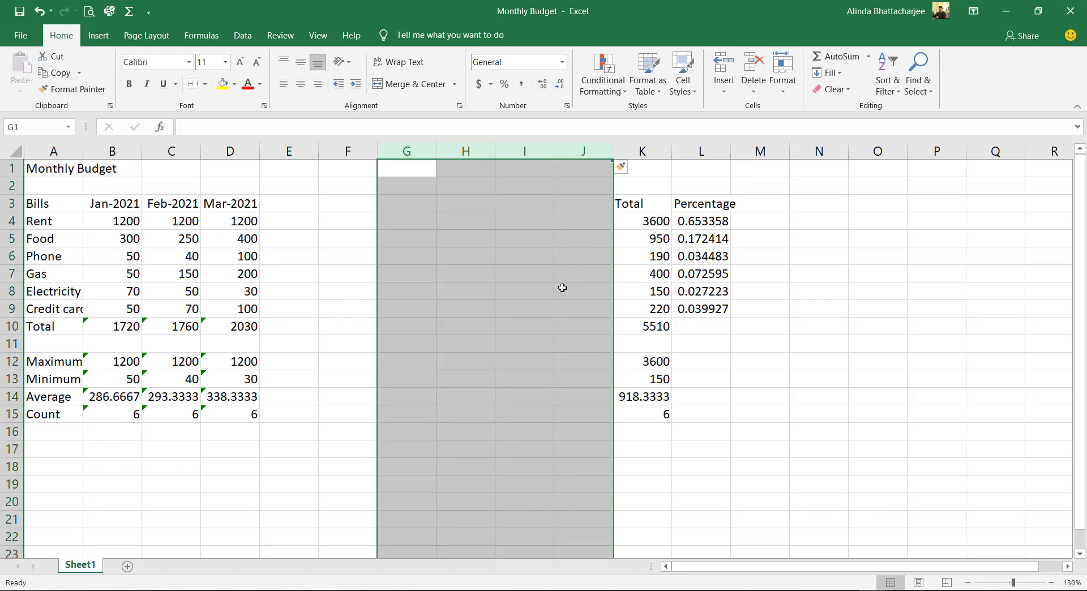
{"action": "key", "text": "ctrl+minus"}
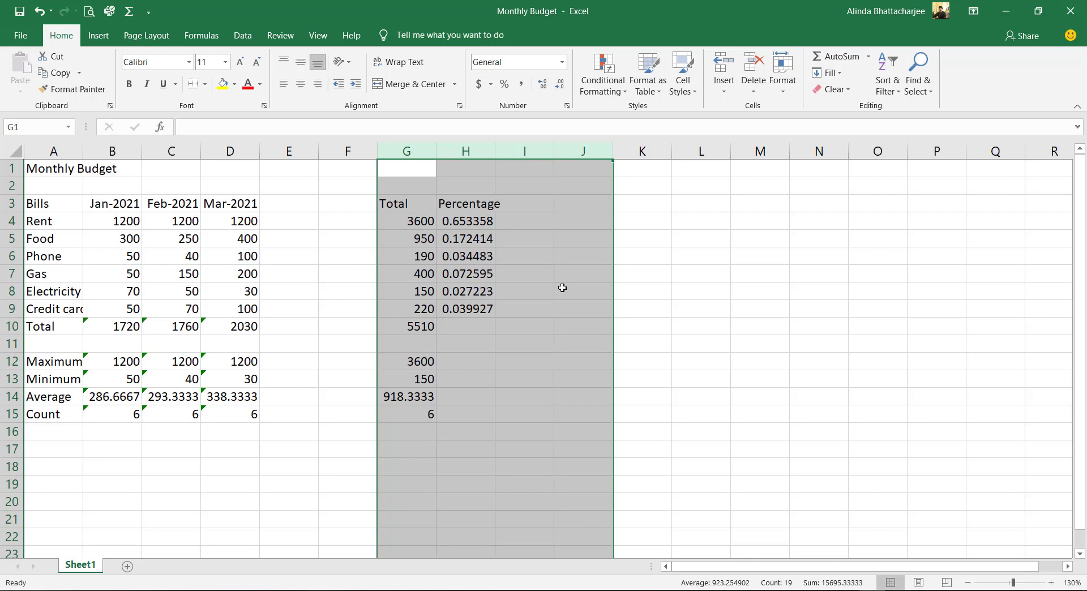
{"action": "left_click", "coordinate": [543, 340]}
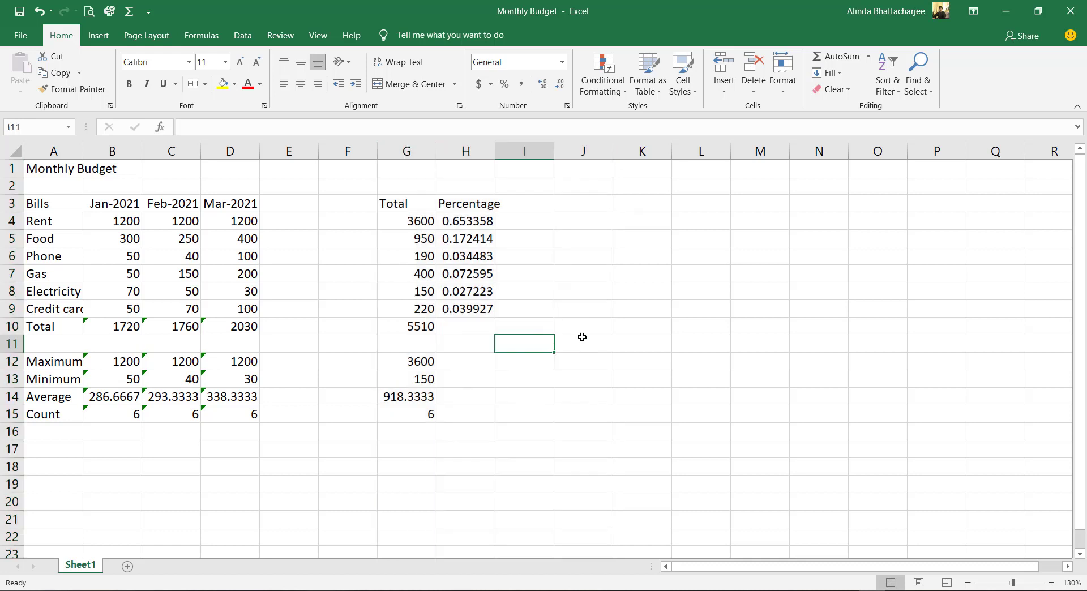